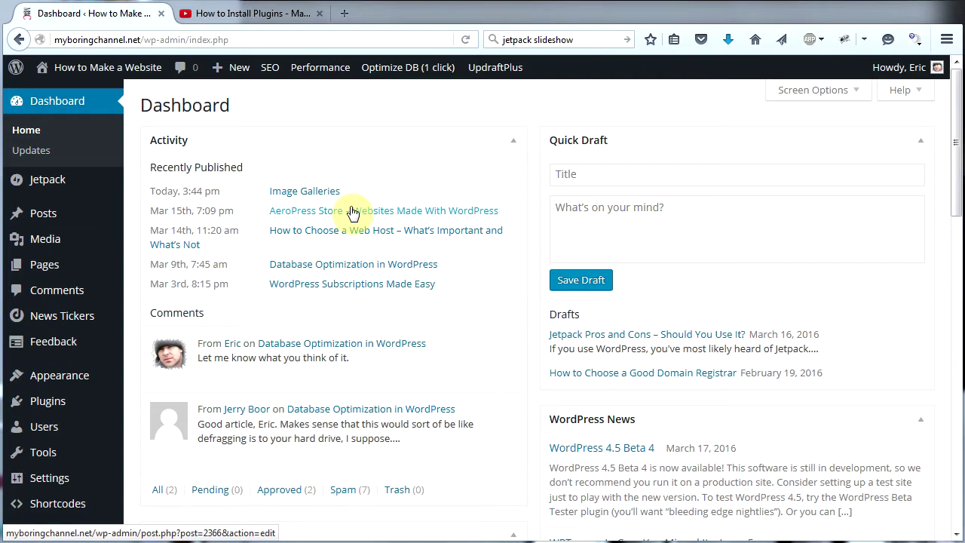
- Switch to the 'How to Install Plugins' YouTube tutorial tab
mouse_move(47, 192)
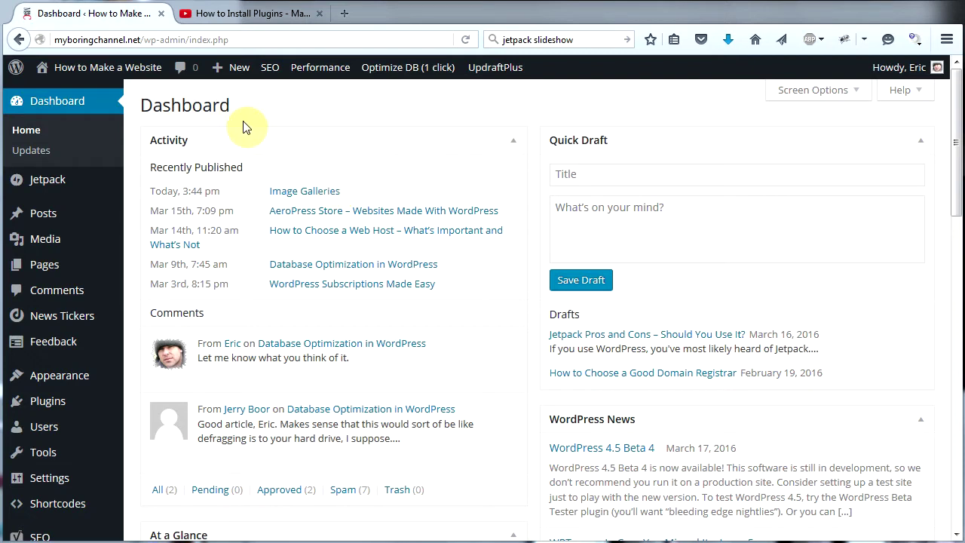
left_click(255, 14)
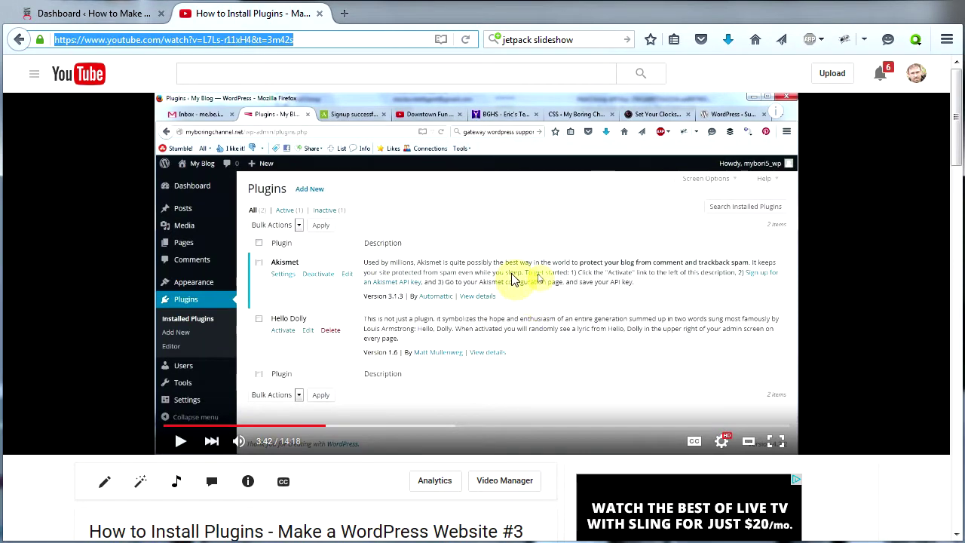
- Return to the WordPress Dashboard tab, leaving the video paused at 3:42
left_click(111, 16)
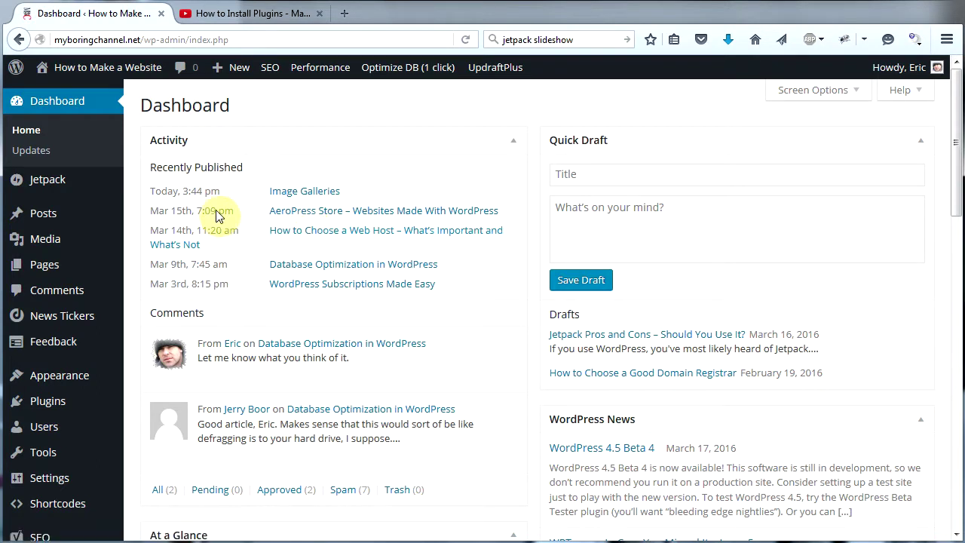
- Browse the Jetpack Settings module list, then start a blank Add New Post
mouse_move(61, 183)
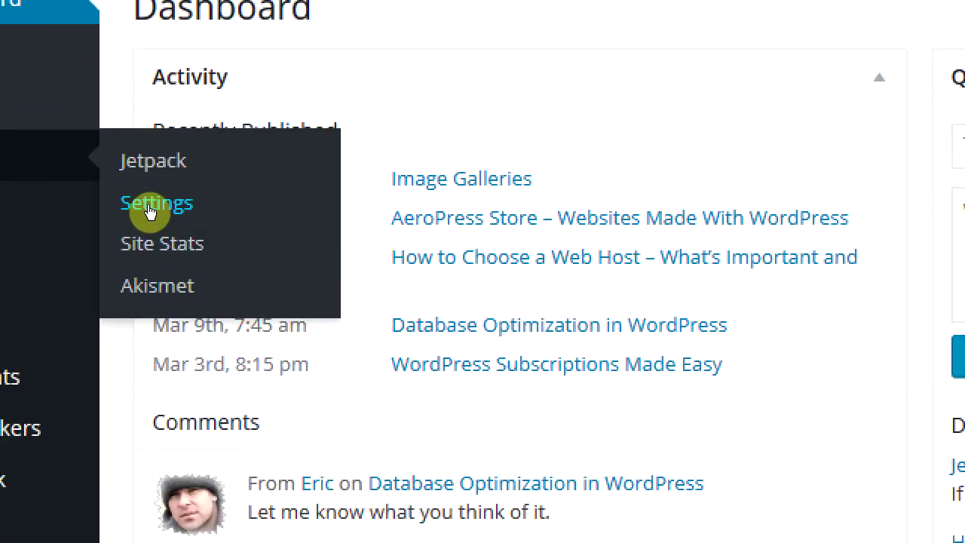
left_click(150, 212)
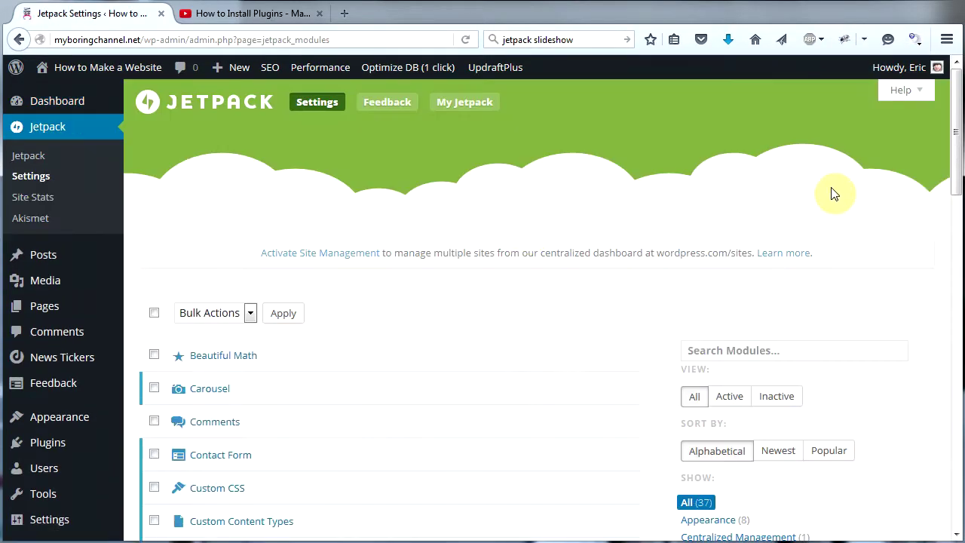
left_click_drag(955, 133, 955, 181)
mouse_move(200, 238)
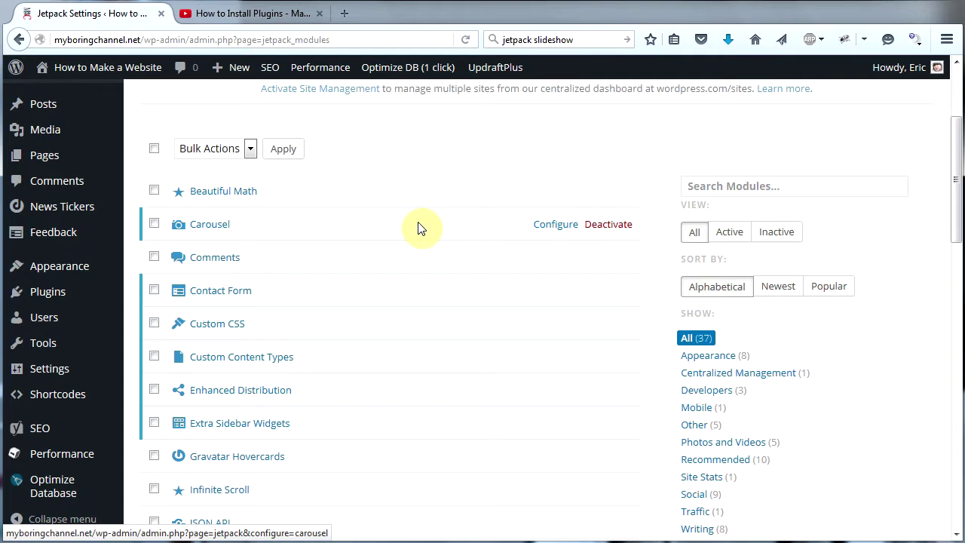
left_click_drag(955, 178, 955, 363)
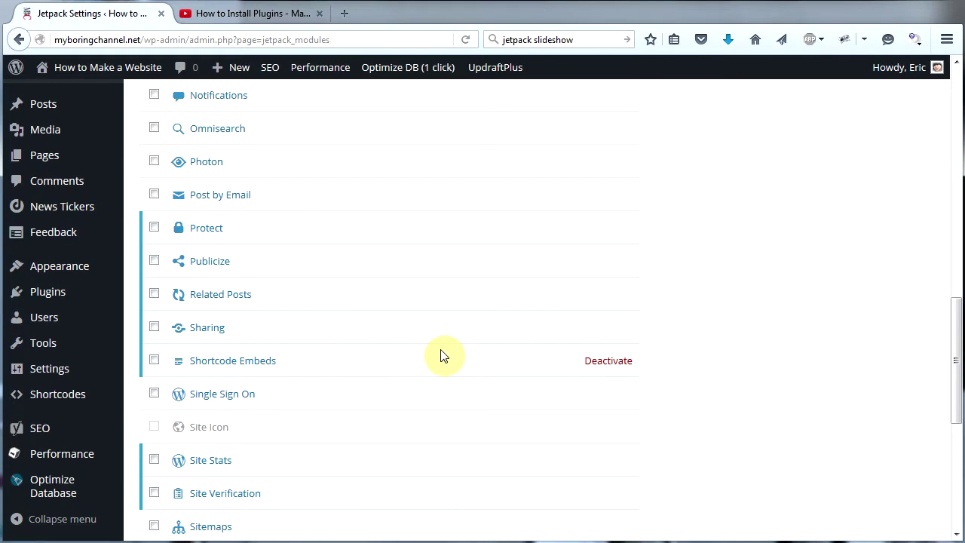
left_click_drag(954, 330, 943, 389)
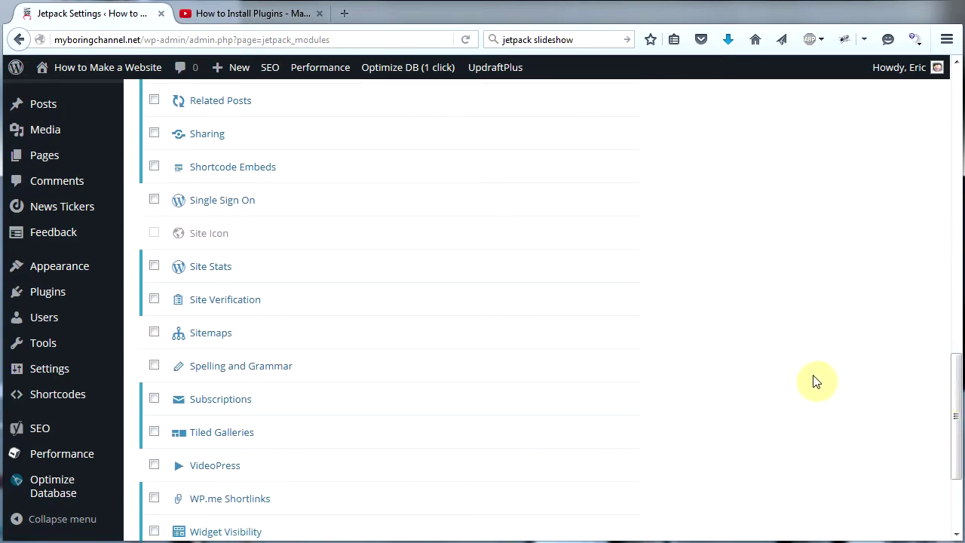
left_click_drag(956, 411, 907, 424)
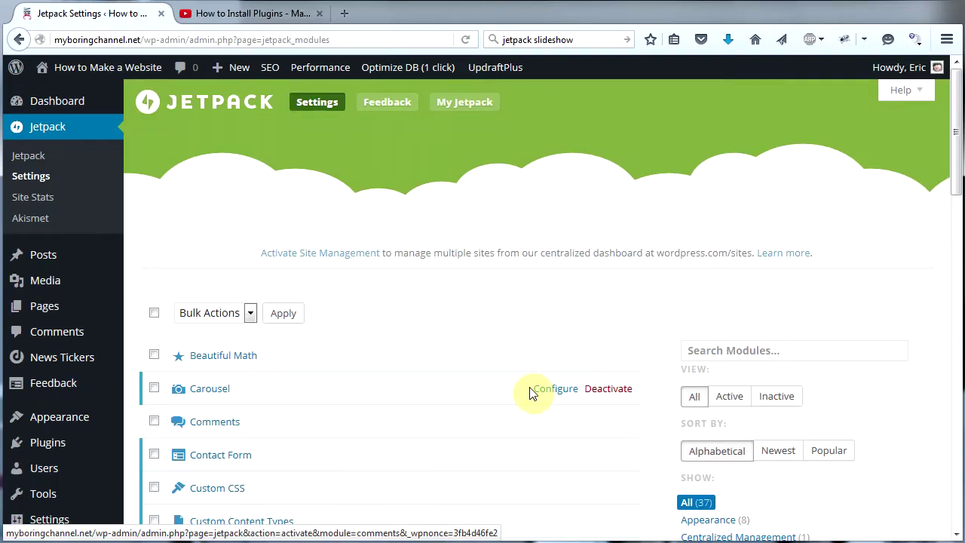
mouse_move(78, 263)
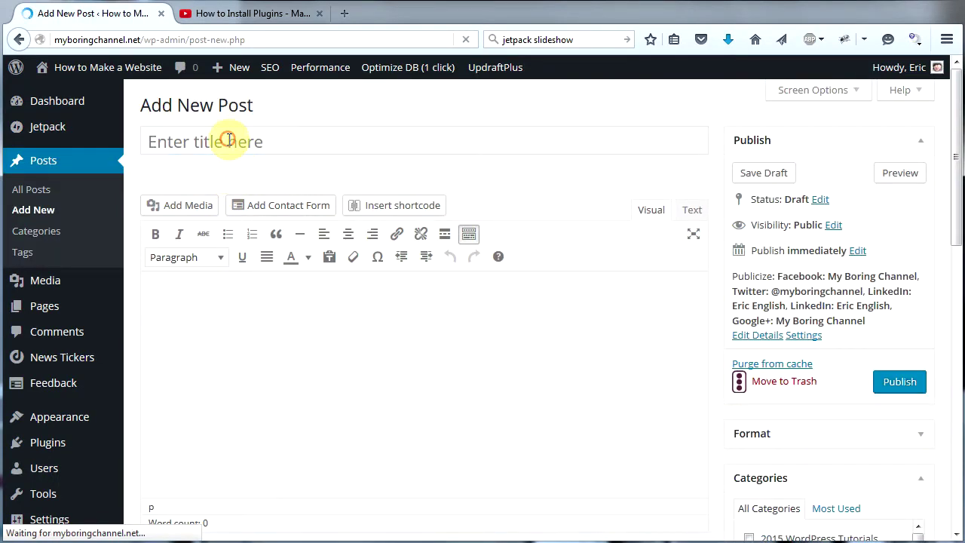
- Title the new post 'Image Galleries' and bring up the Insert Media dialog
left_click(230, 139)
type("Image Galleries")
left_click(171, 297)
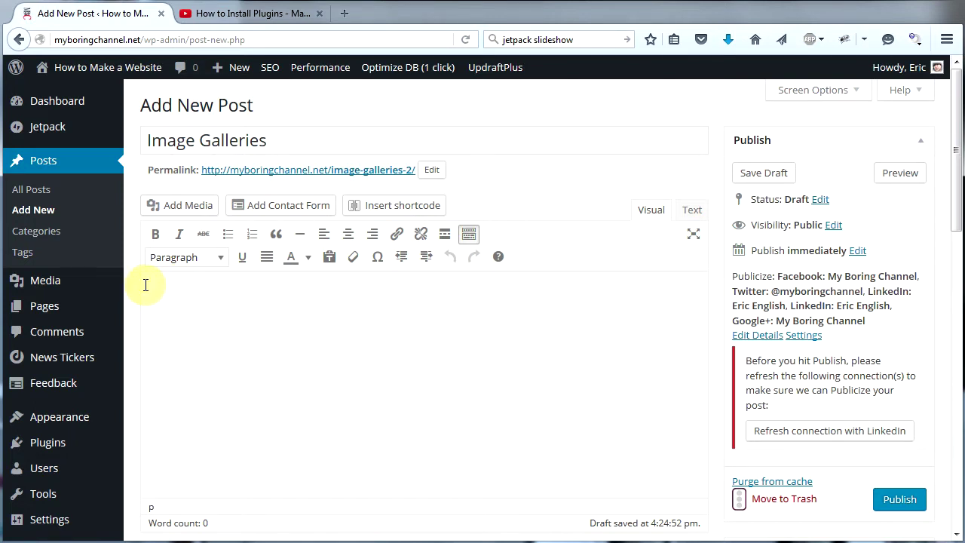
left_click(164, 214)
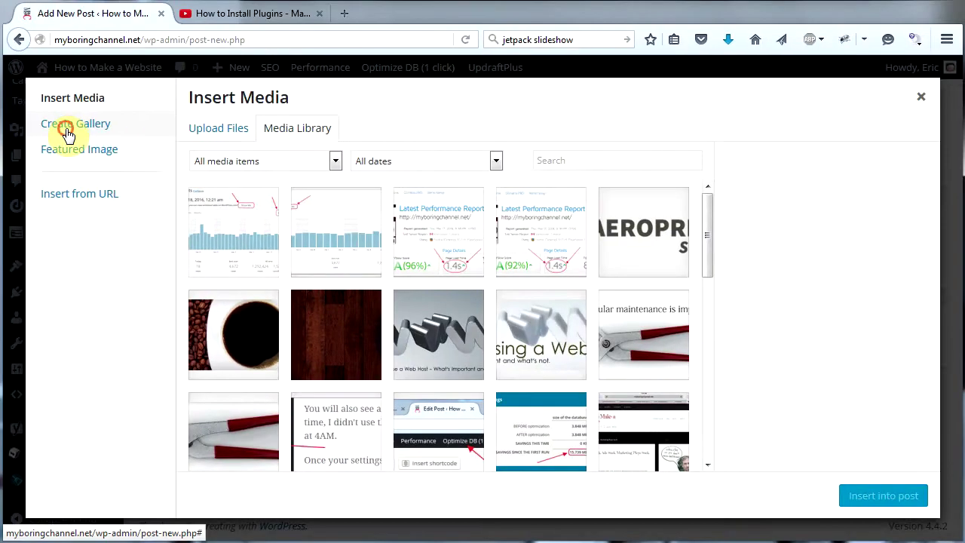
- Start a new gallery and browse the existing Media Library images
left_click(68, 134)
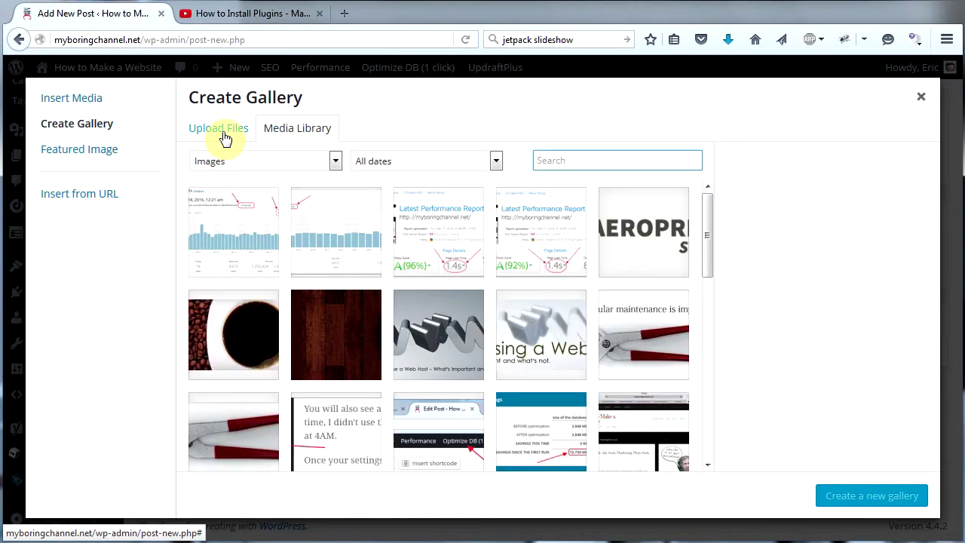
left_click(225, 136)
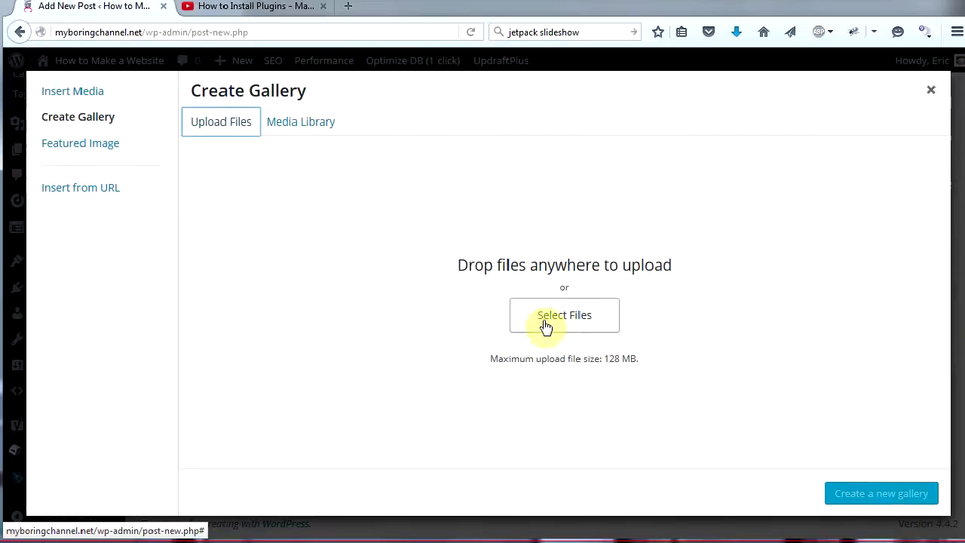
left_click(305, 137)
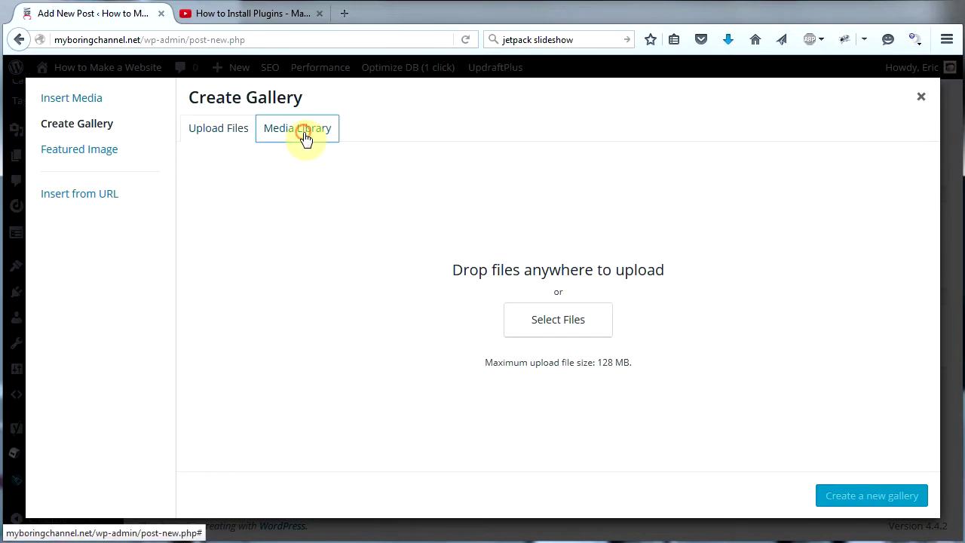
left_click_drag(711, 215, 720, 414)
- Select sixteen photos, including the jumping-girl, beach, rocks and storm-cloud shots, and create the gallery
left_click(633, 268)
left_click(334, 354)
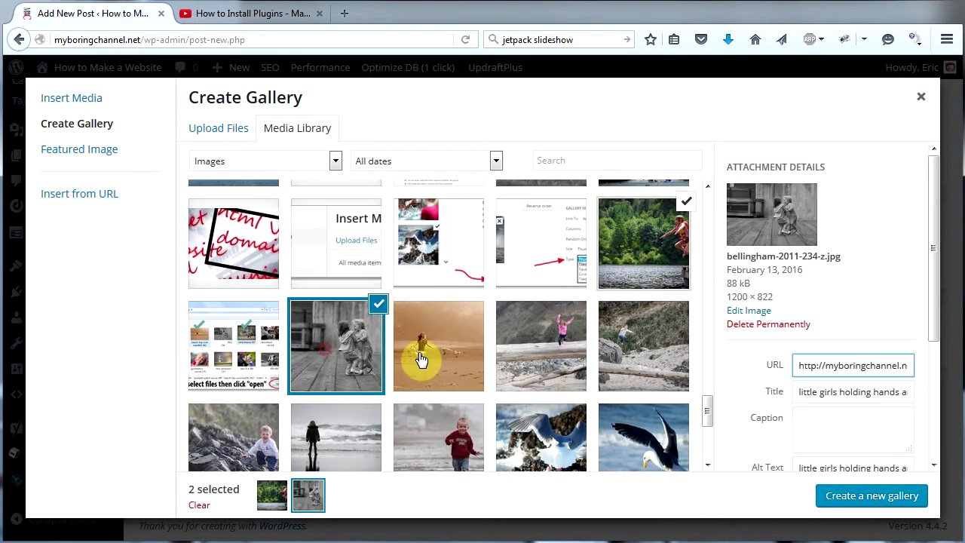
left_click(489, 357)
left_click(553, 347)
left_click(629, 345)
scroll(453, 377, "down", 3)
left_click(234, 420, "shift")
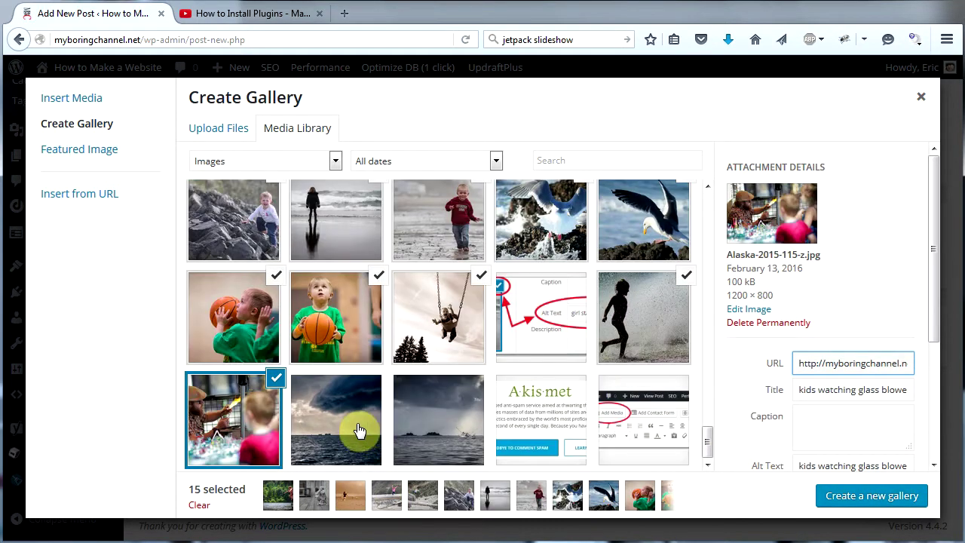
left_click(358, 430)
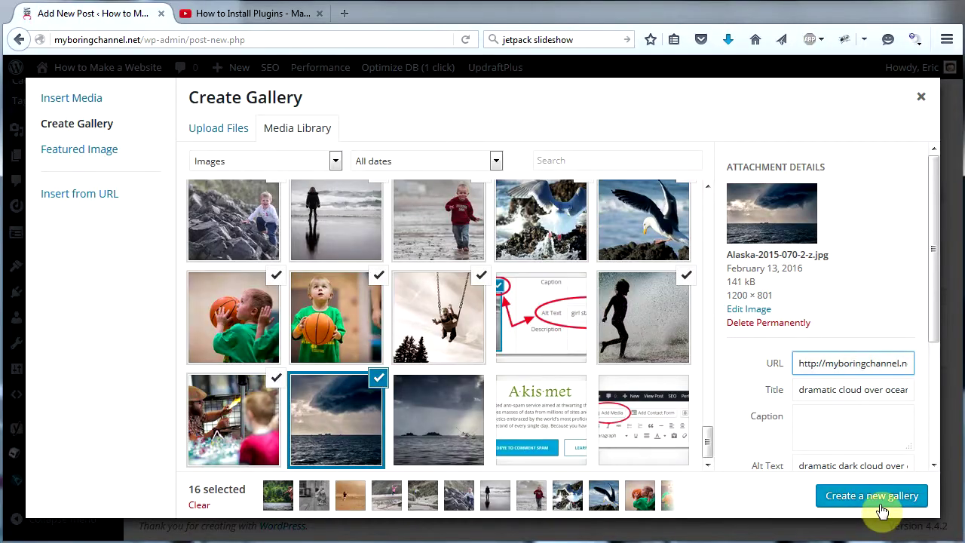
left_click(882, 506)
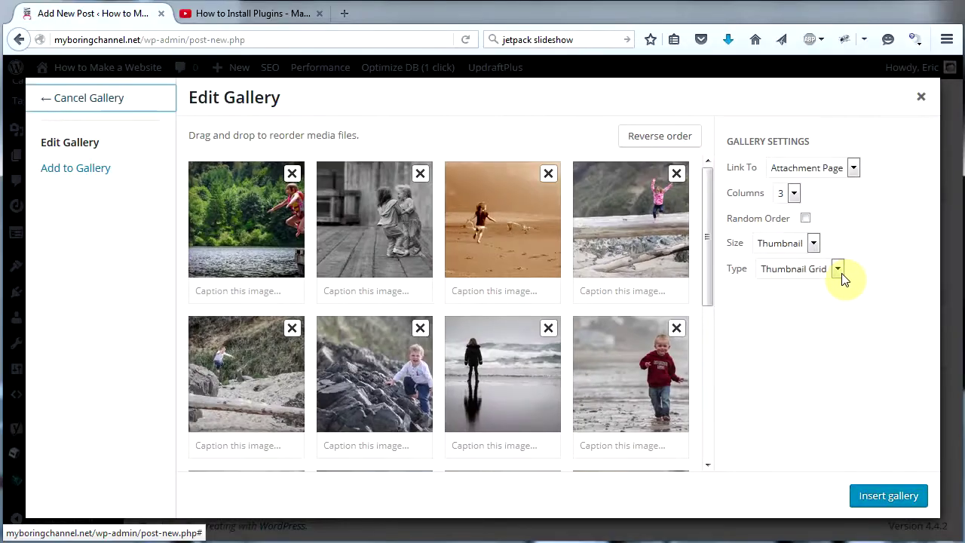
- Set the gallery type to Tiled Mosaic, insert it into the post, and save the draft
left_click(839, 270)
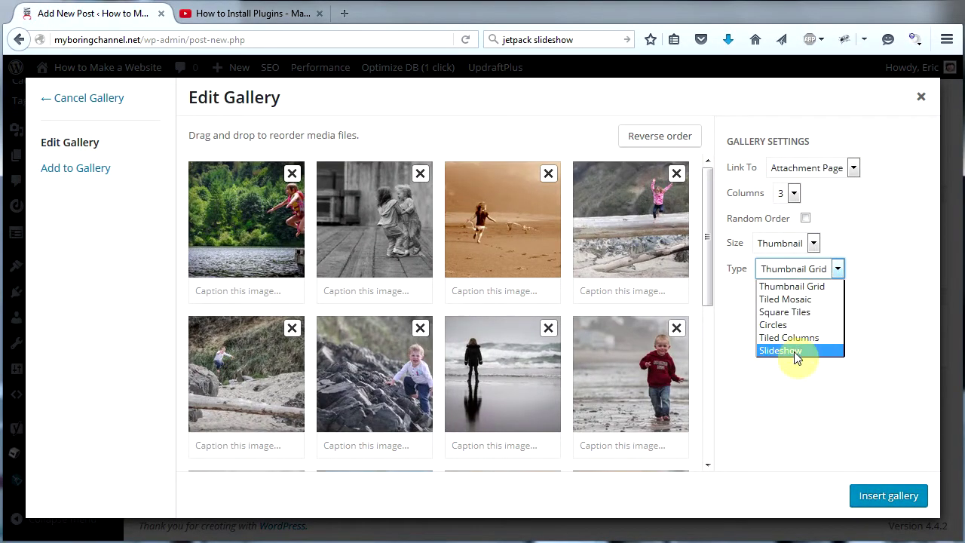
left_click(790, 300)
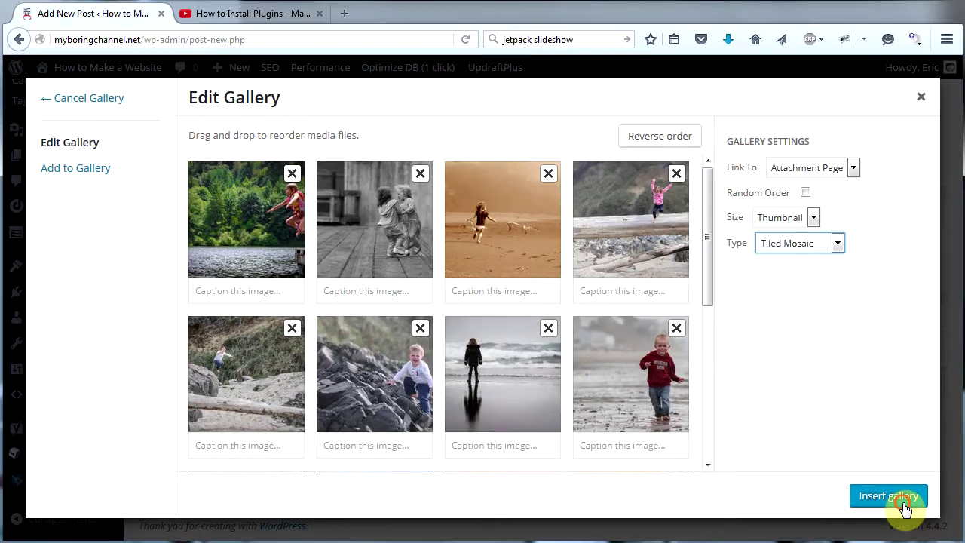
left_click(905, 509)
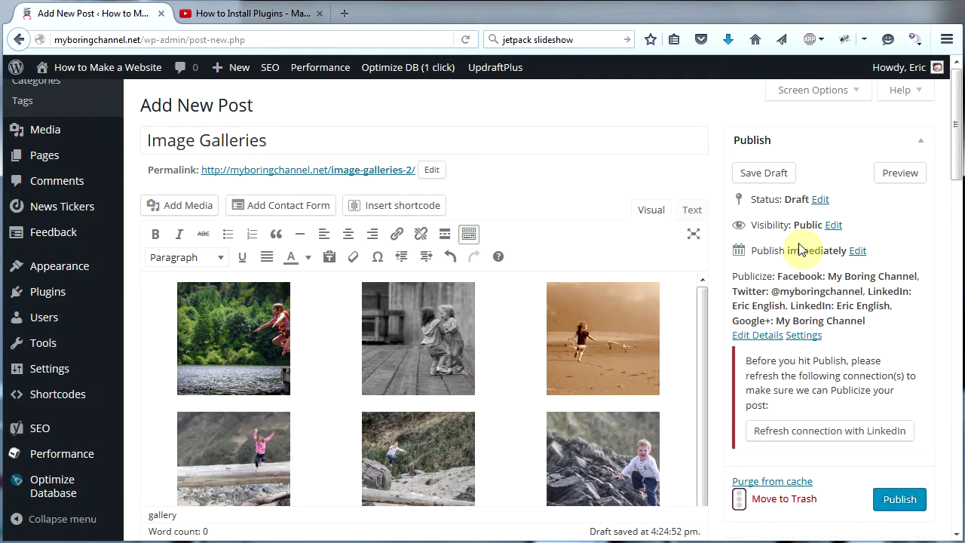
left_click(764, 175)
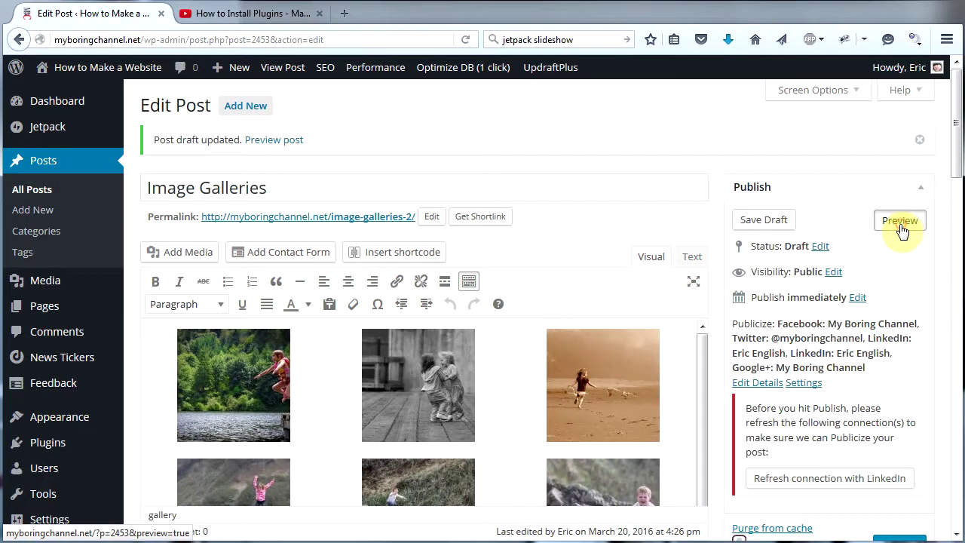
- Preview the draft and scroll down to the tiled mosaic gallery
left_click(900, 221)
scroll(956, 136, "down", 2)
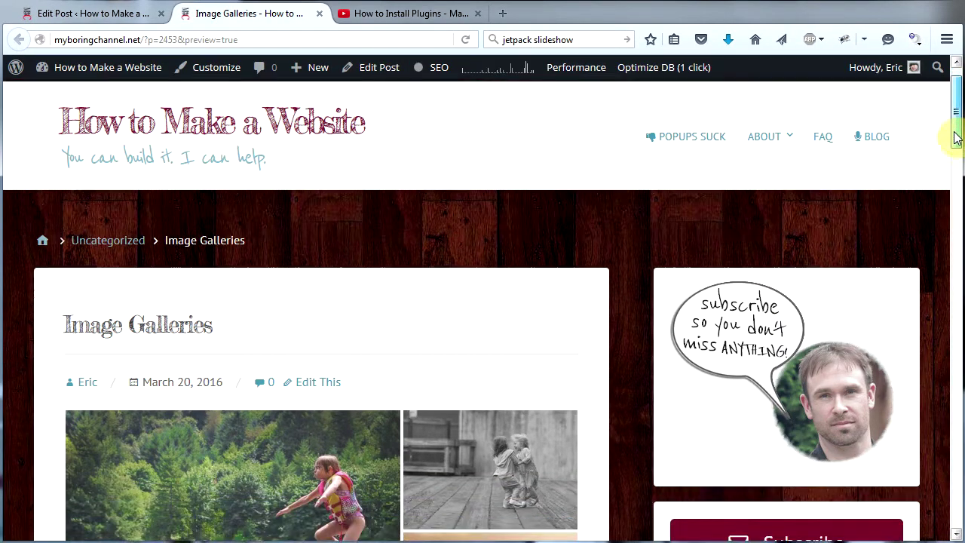
scroll(956, 136, "down", 6)
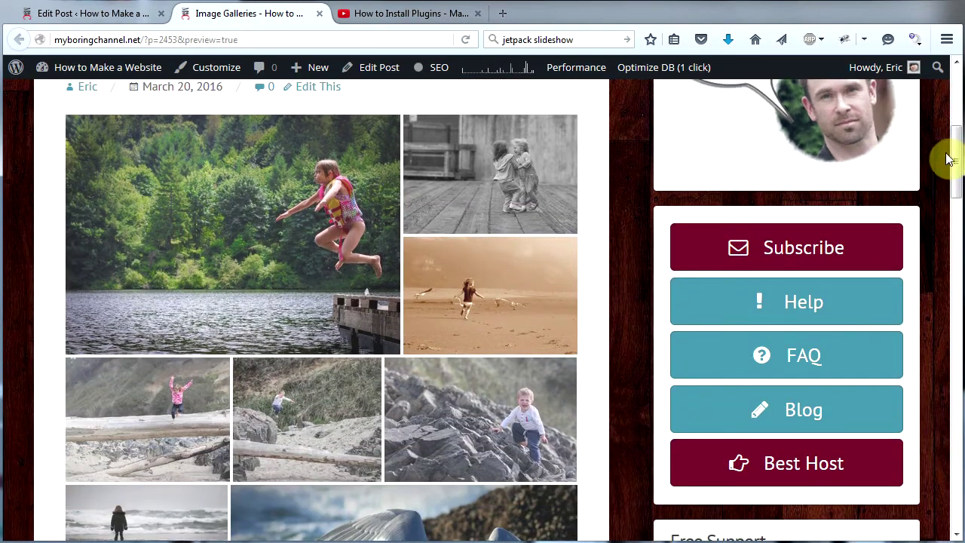
left_click_drag(959, 155, 927, 147)
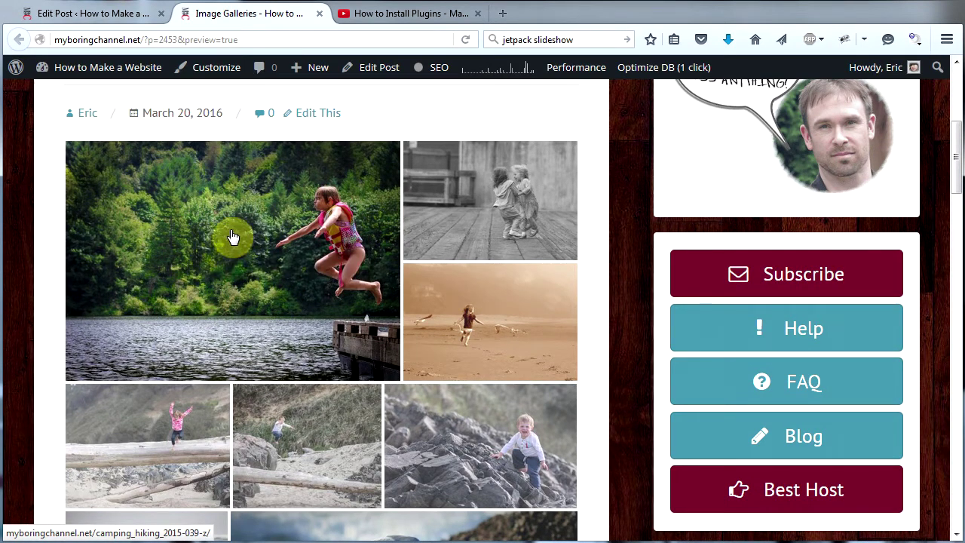
- Enlarge the jumping-girl photo, step through three more photos, then close the carousel
left_click(215, 252)
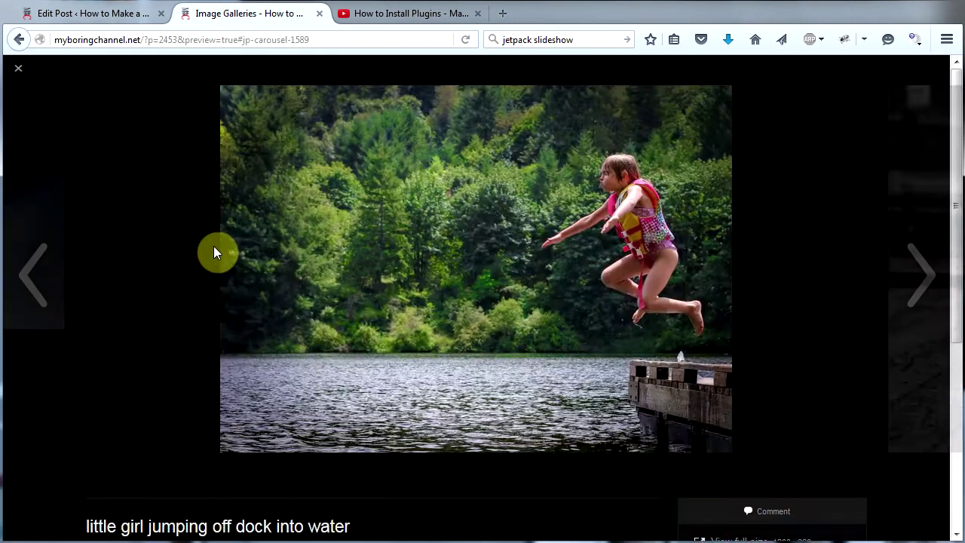
left_click(920, 291)
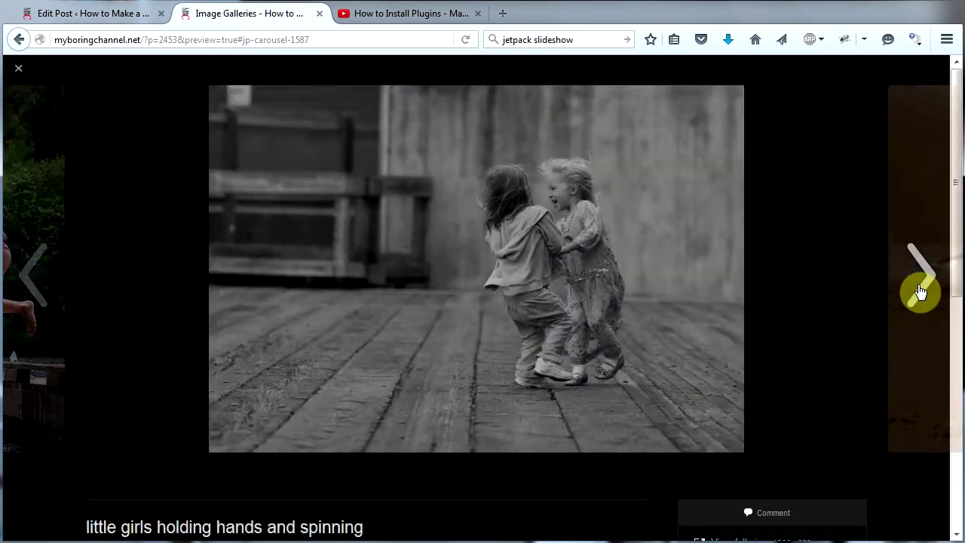
left_click(920, 291)
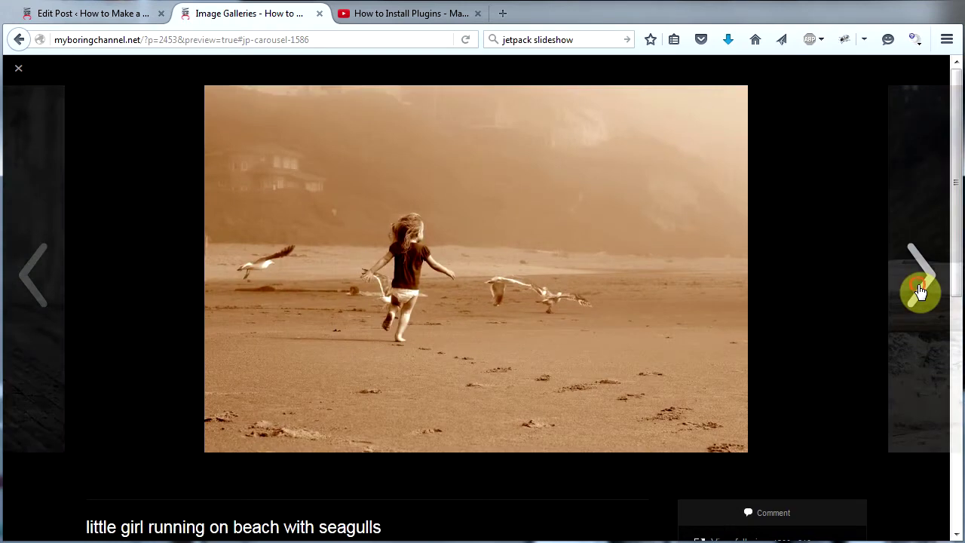
left_click(919, 292)
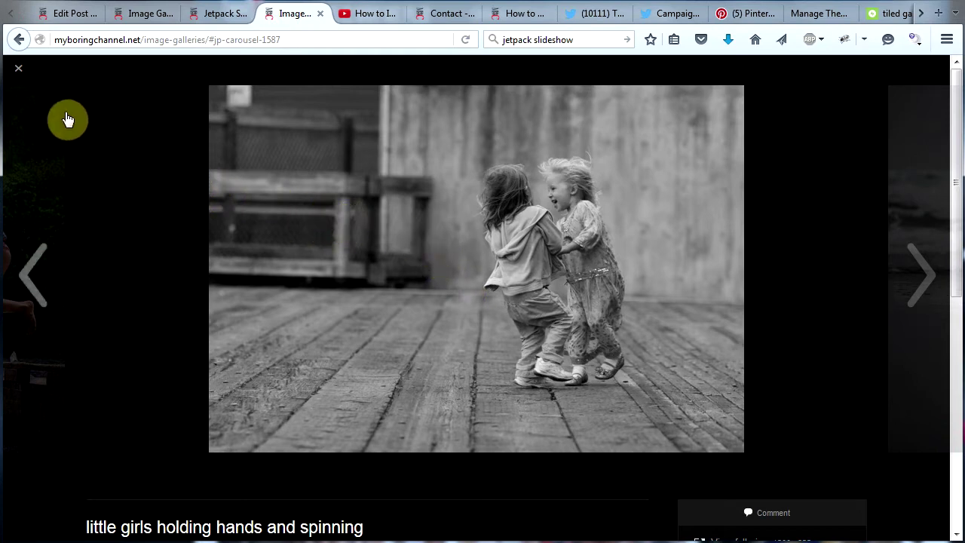
left_click(19, 74)
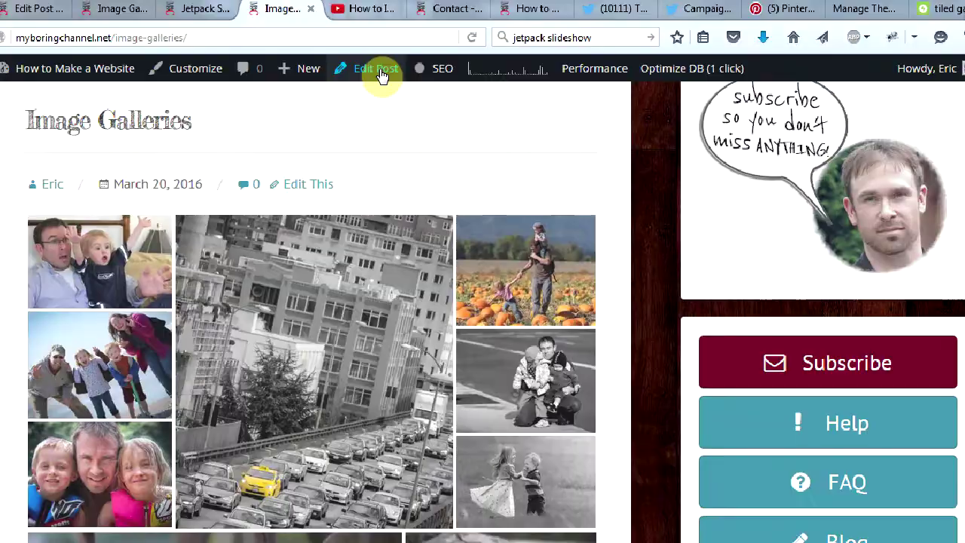
- Change the gallery type from Tiled Mosaic to Square Tiles, update it, and preview the changes
left_click(381, 72)
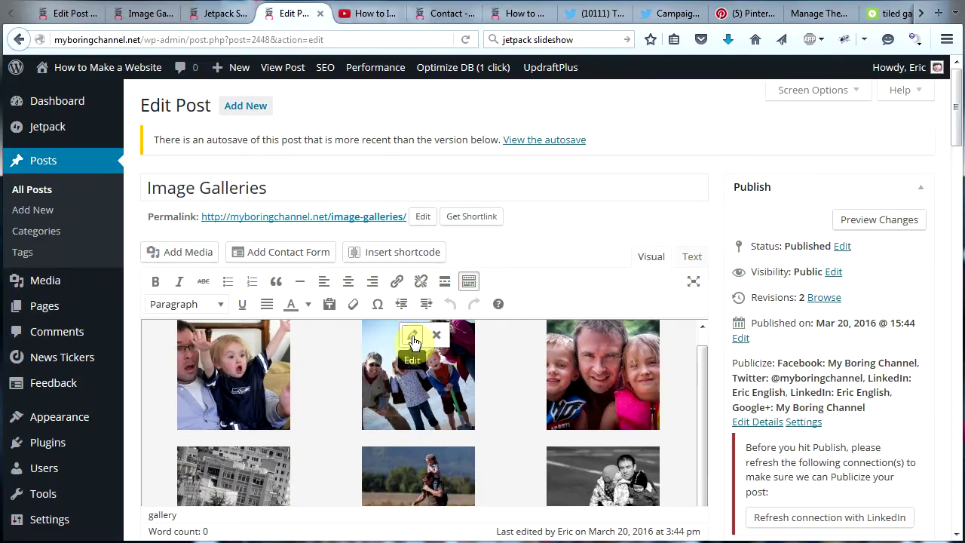
left_click(413, 341)
left_click(820, 243)
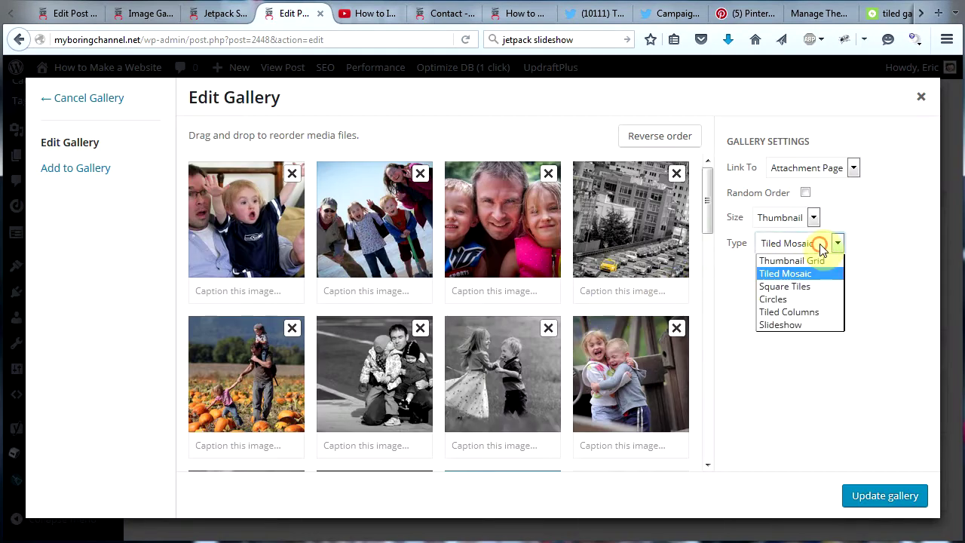
left_click(808, 291)
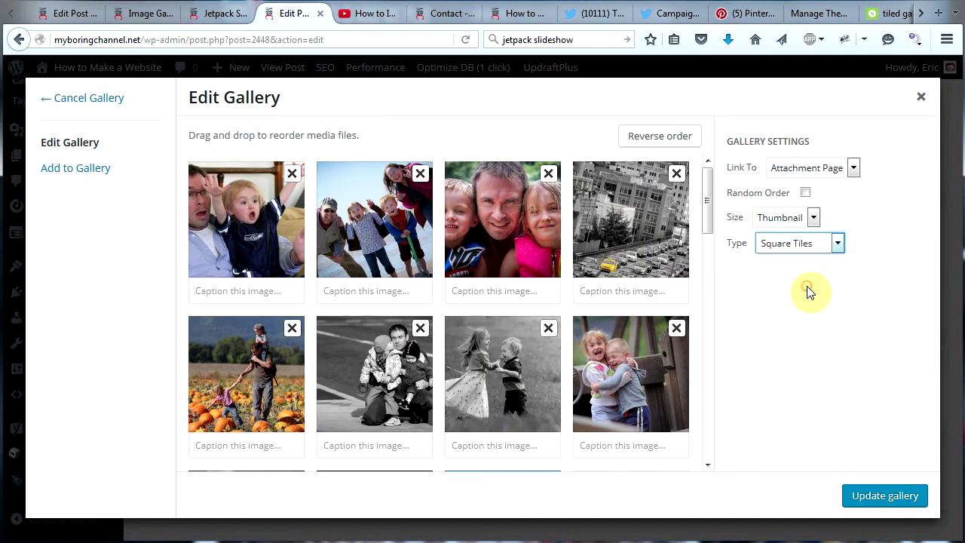
left_click(891, 498)
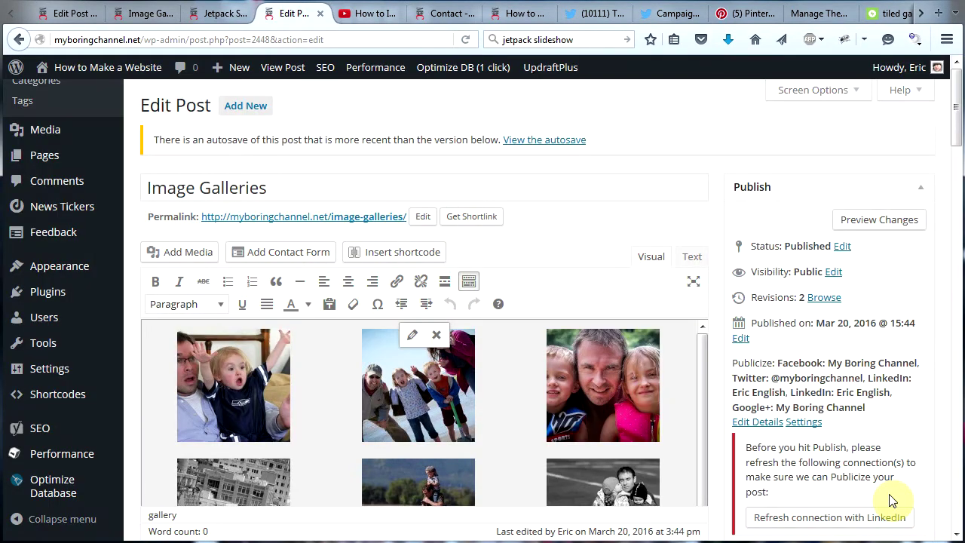
left_click(874, 226)
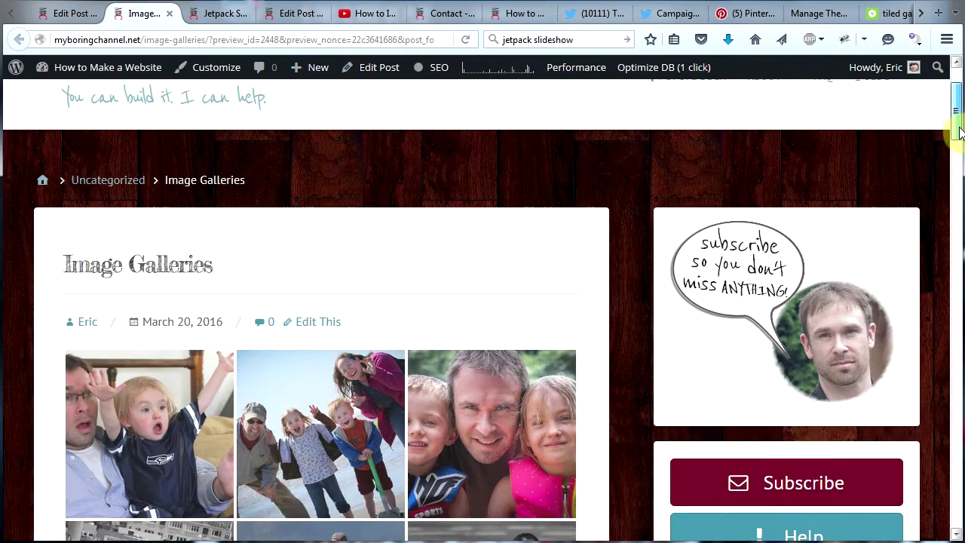
- Scroll to the square-tile gallery, enlarge the first photo, advance twice, then close the viewer
left_click_drag(958, 129, 918, 152)
scroll(913, 154, "up", 3)
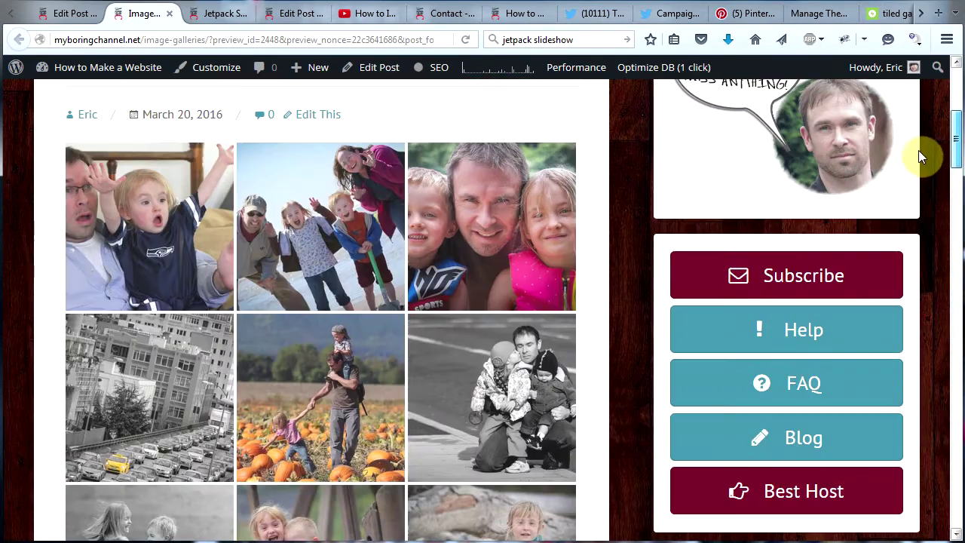
left_click(155, 260)
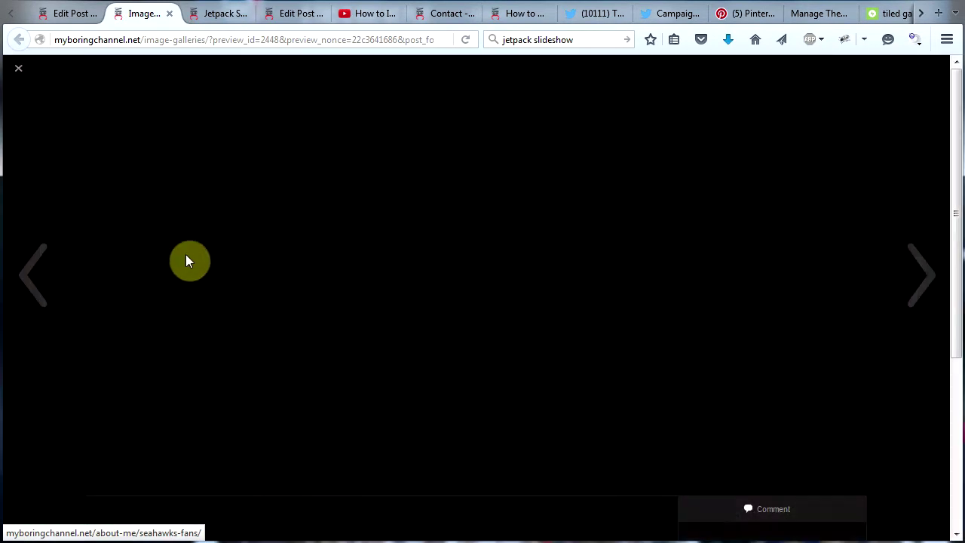
left_click(920, 290)
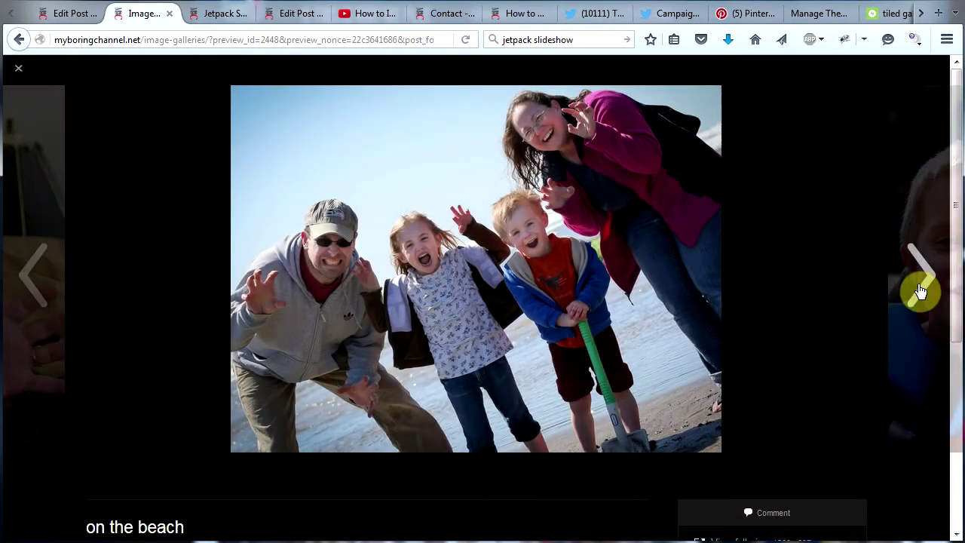
left_click(920, 290)
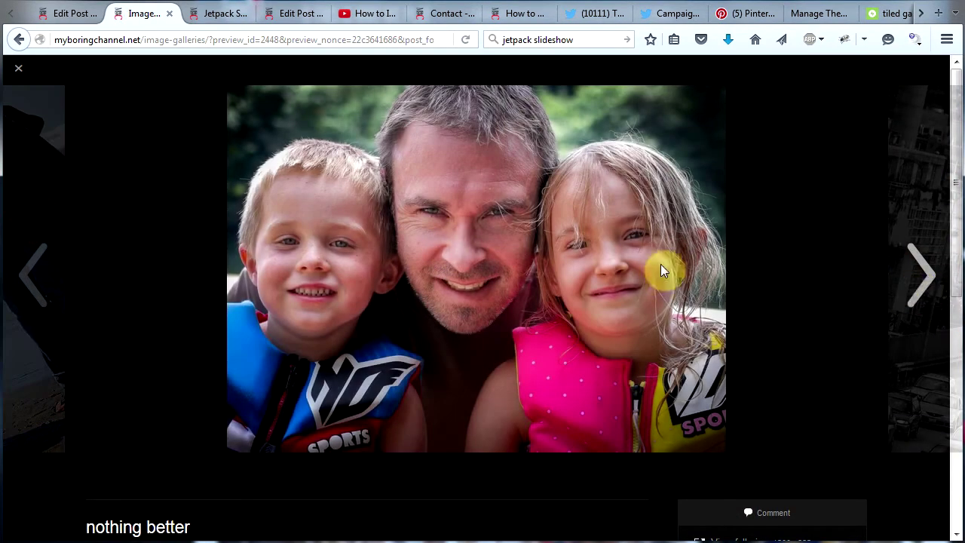
left_click(21, 75)
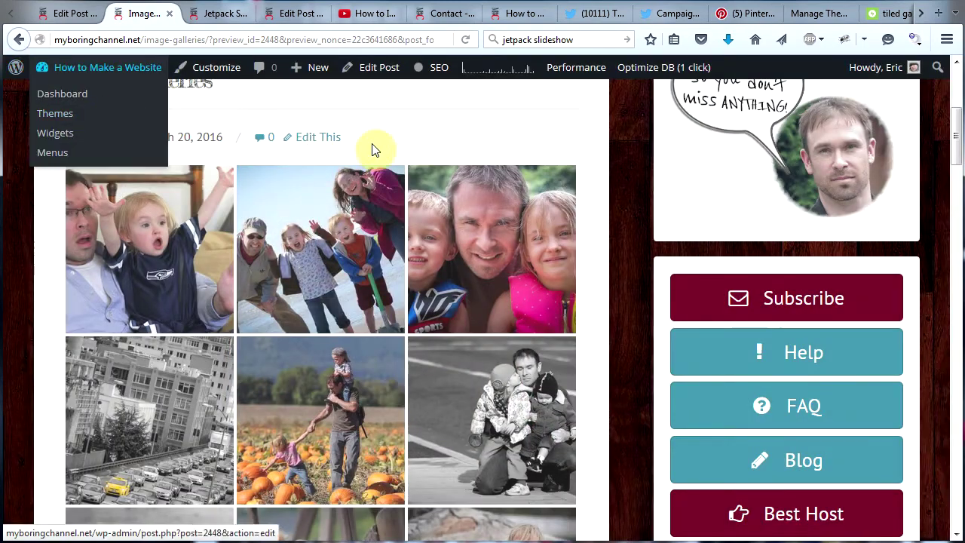
- Back in the post editor, change the gallery's Type to Circles and update the gallery
left_click(378, 72)
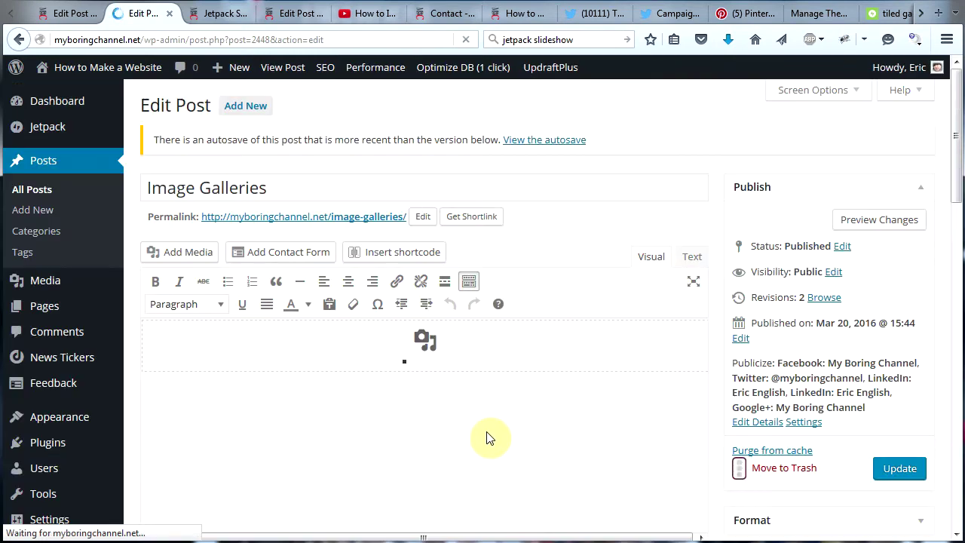
left_click(497, 402)
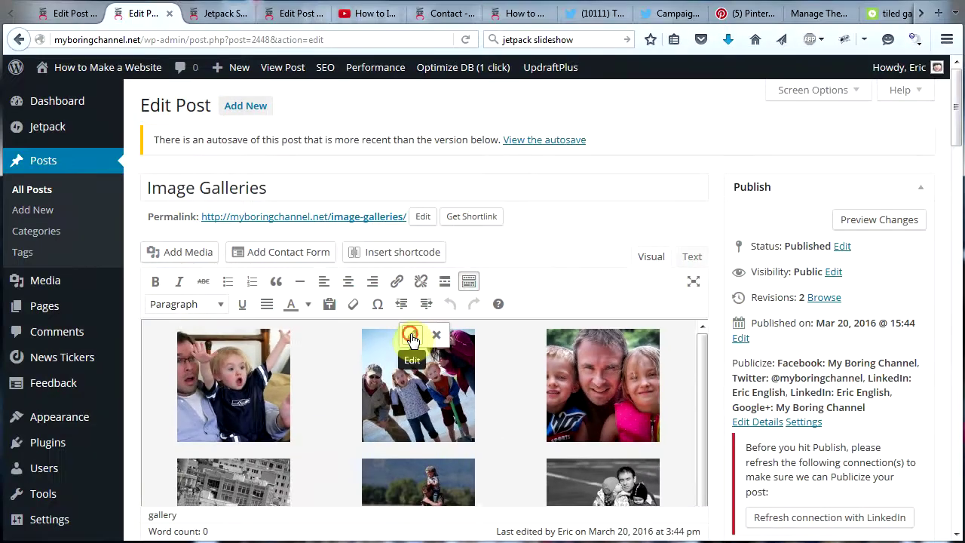
left_click(415, 337)
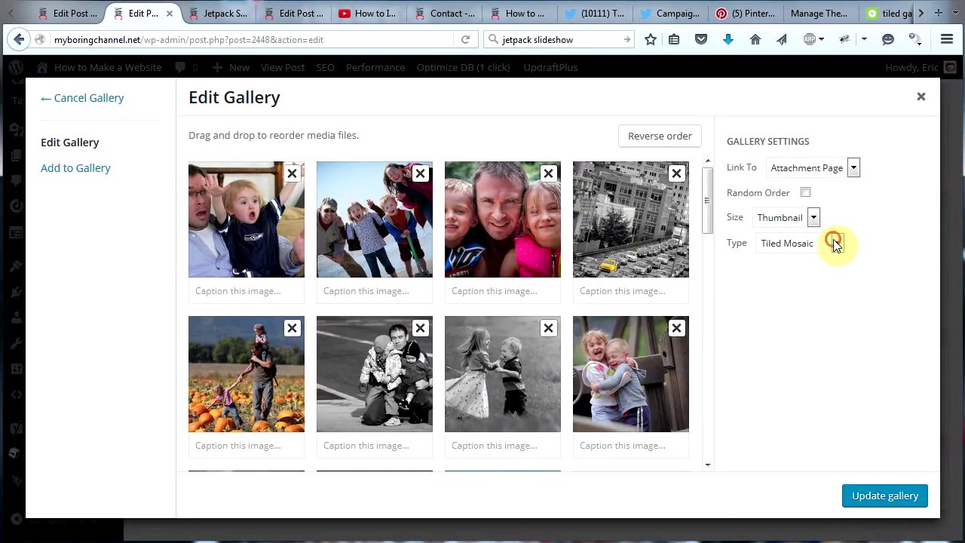
left_click(837, 243)
left_click(805, 301)
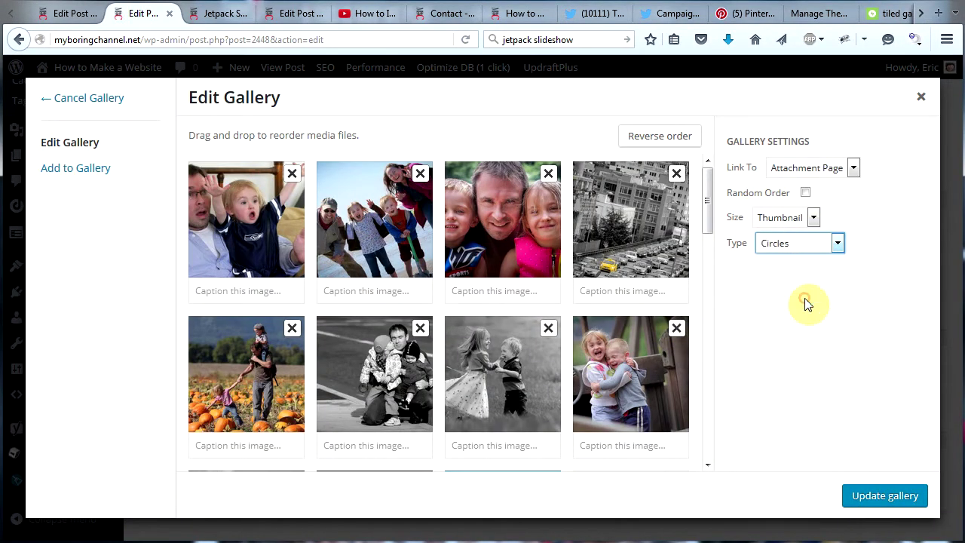
left_click(892, 496)
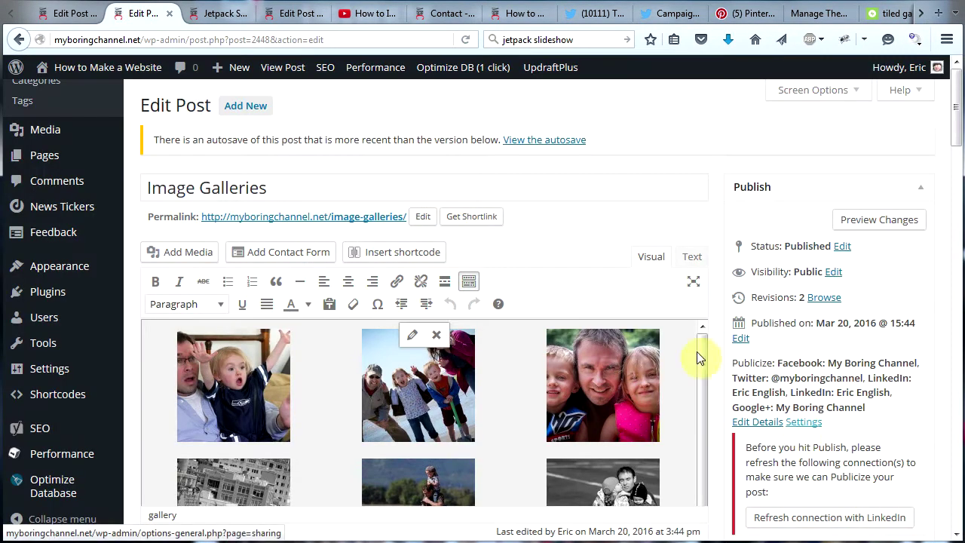
- Preview the post to see the photos as round tiles, then return to the editor tab
left_click(859, 220)
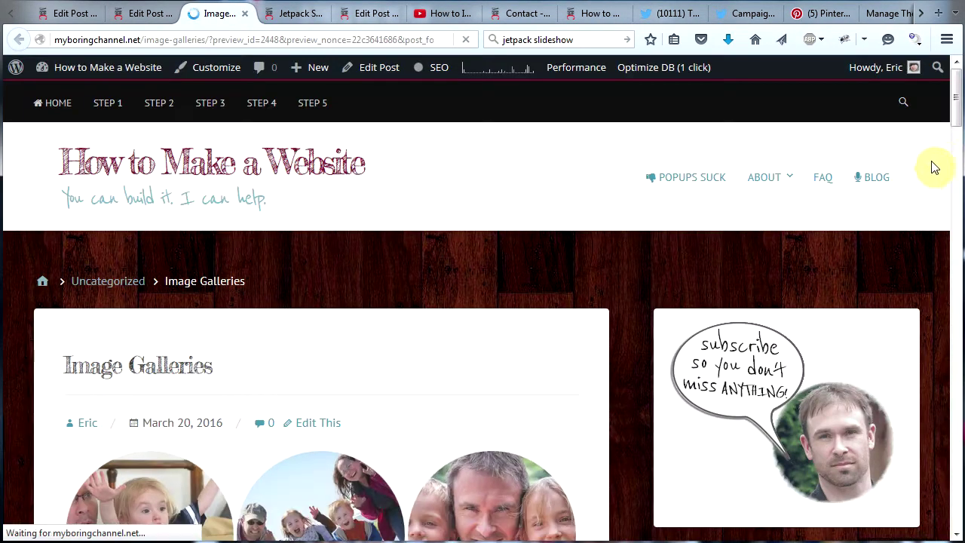
left_click_drag(954, 118, 633, 75)
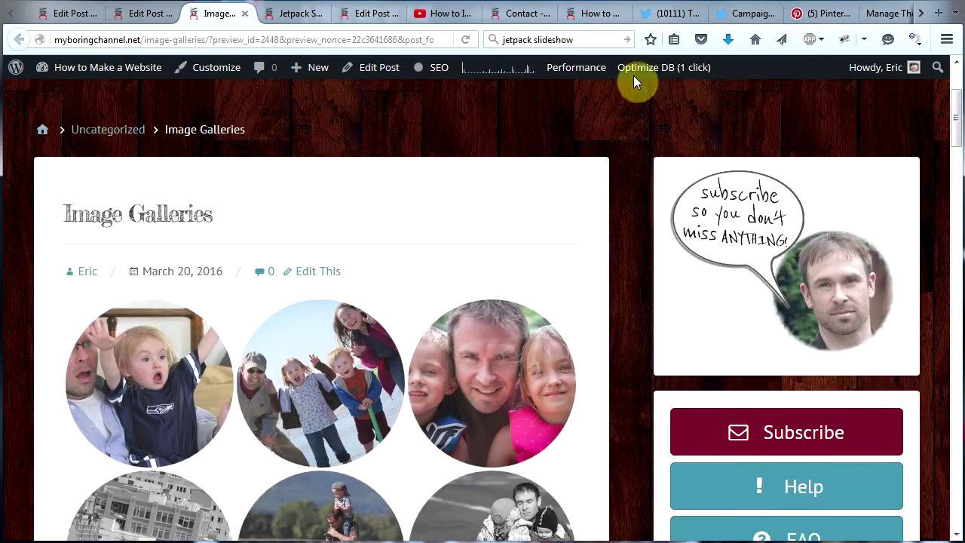
left_click(153, 16)
- Change the gallery's Type to Tiled Columns and update the gallery
left_click(520, 401)
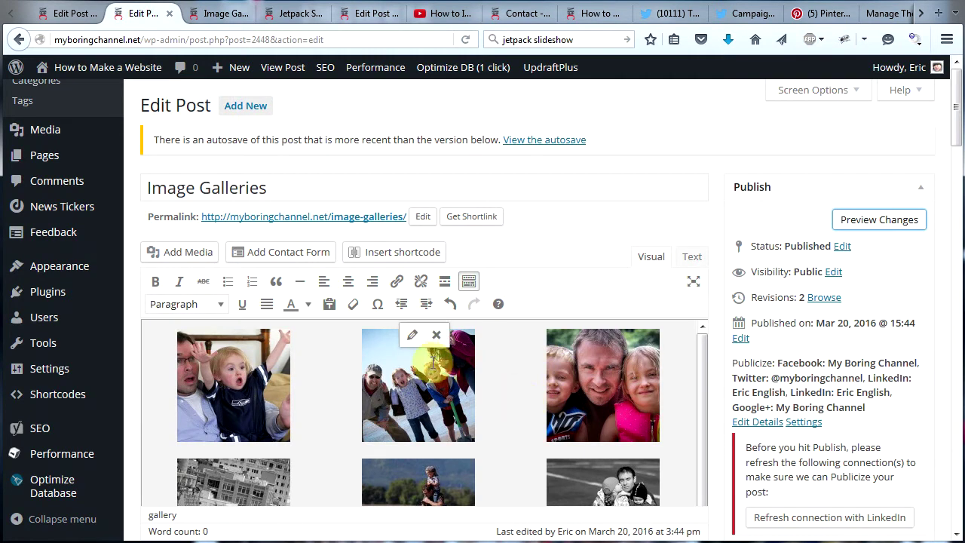
left_click(410, 339)
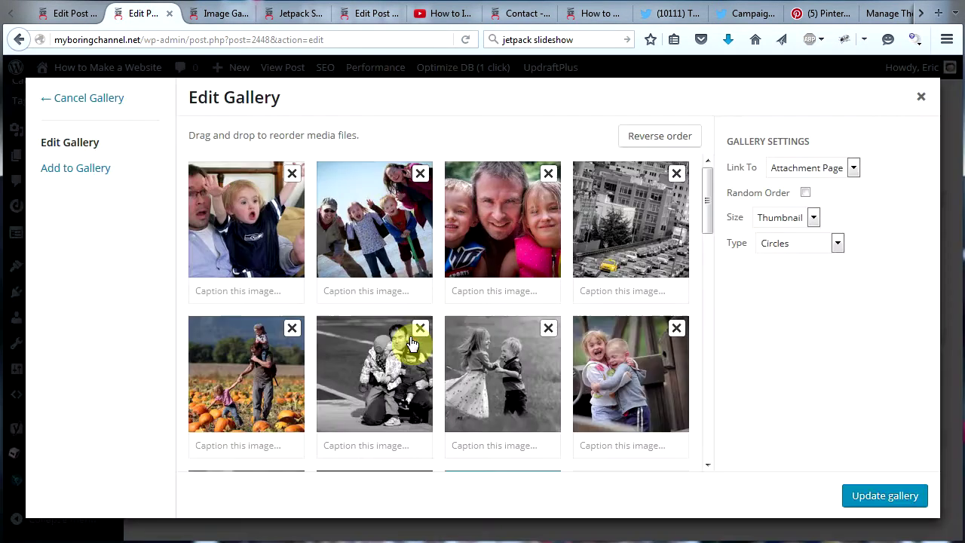
left_click(834, 243)
left_click(808, 312)
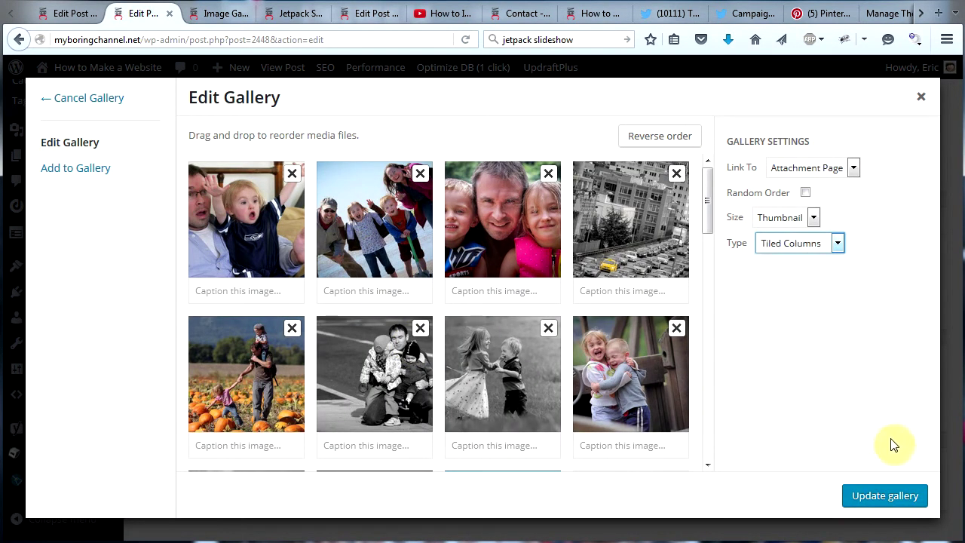
left_click(903, 497)
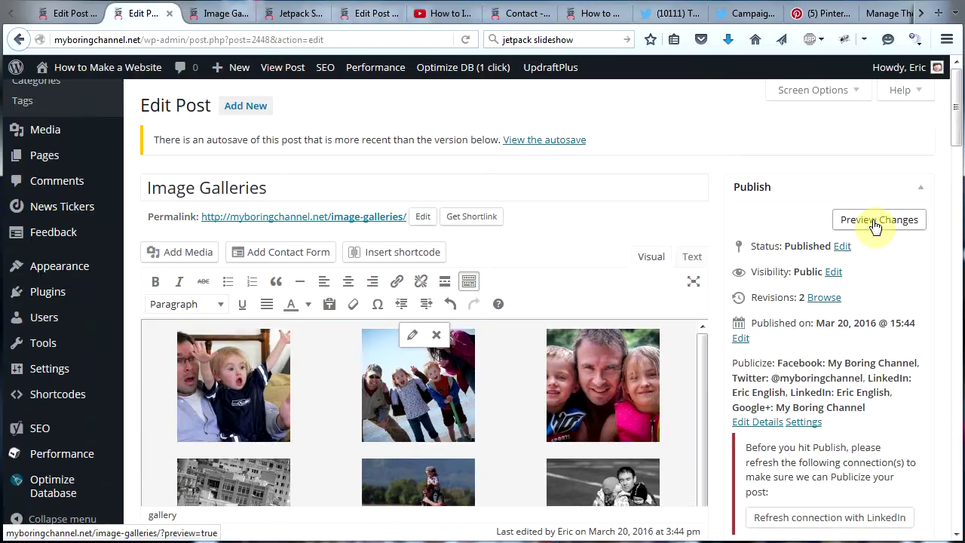
- Preview the post to check the tiled column mosaic, then switch back to the editor tab
left_click(875, 224)
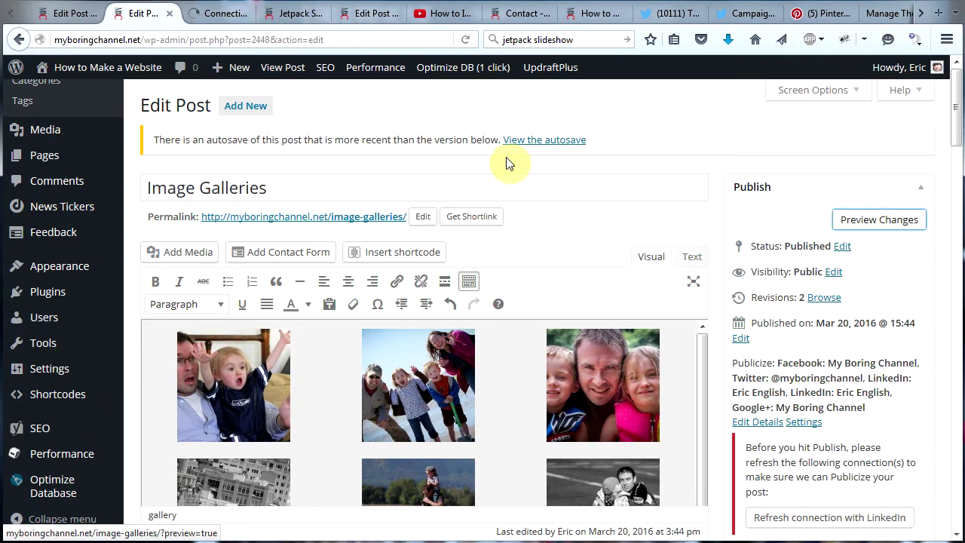
left_click(215, 12)
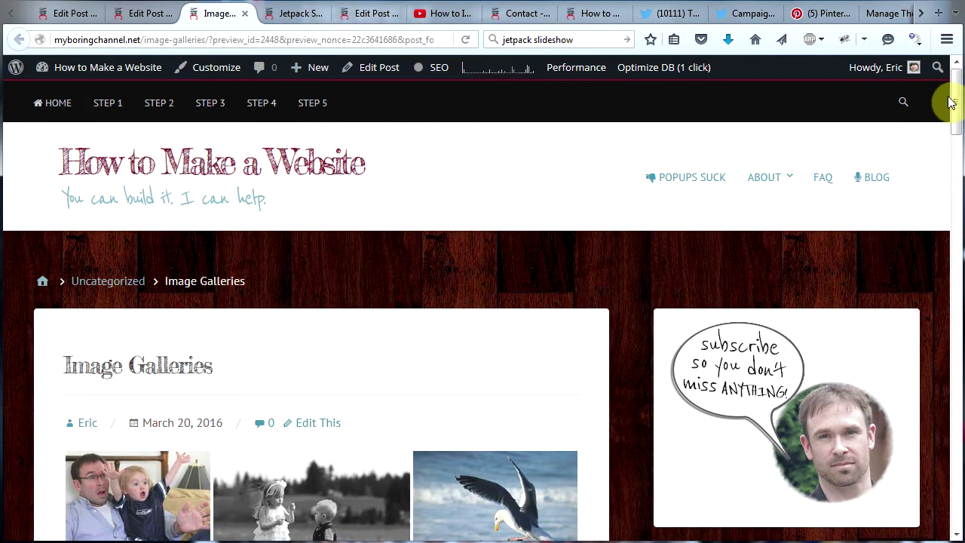
left_click_drag(954, 103, 922, 129)
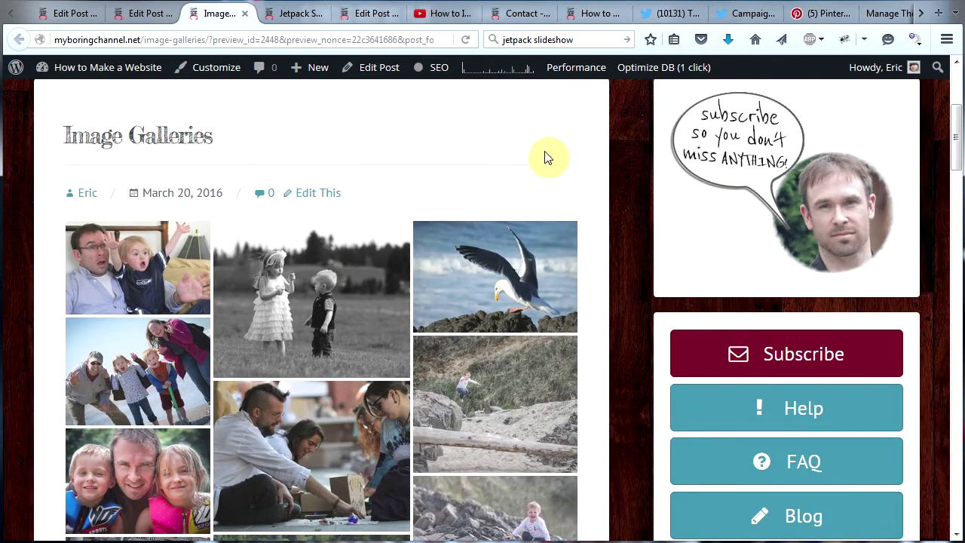
left_click(149, 15)
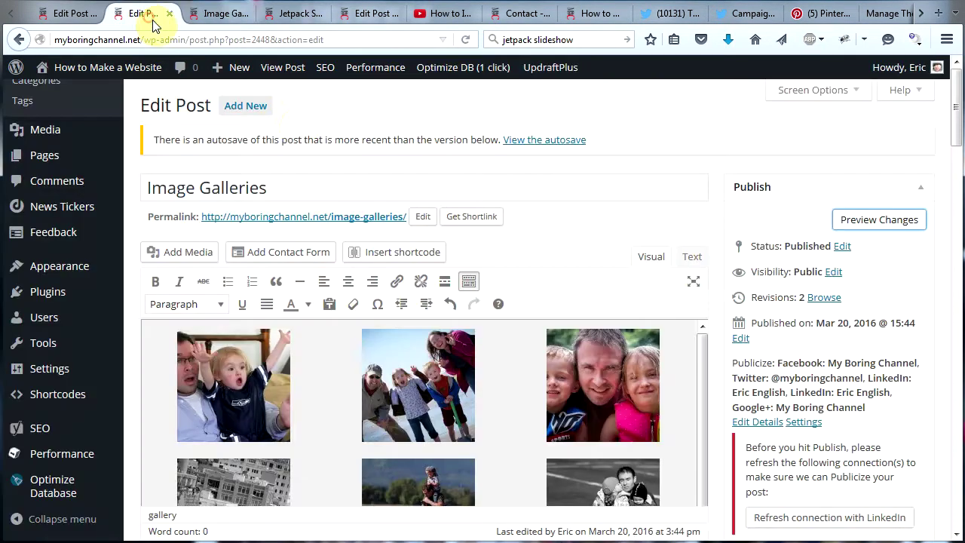
- Update the gallery with Type set to Slideshow and preview it showing one photo at a time
left_click(513, 411)
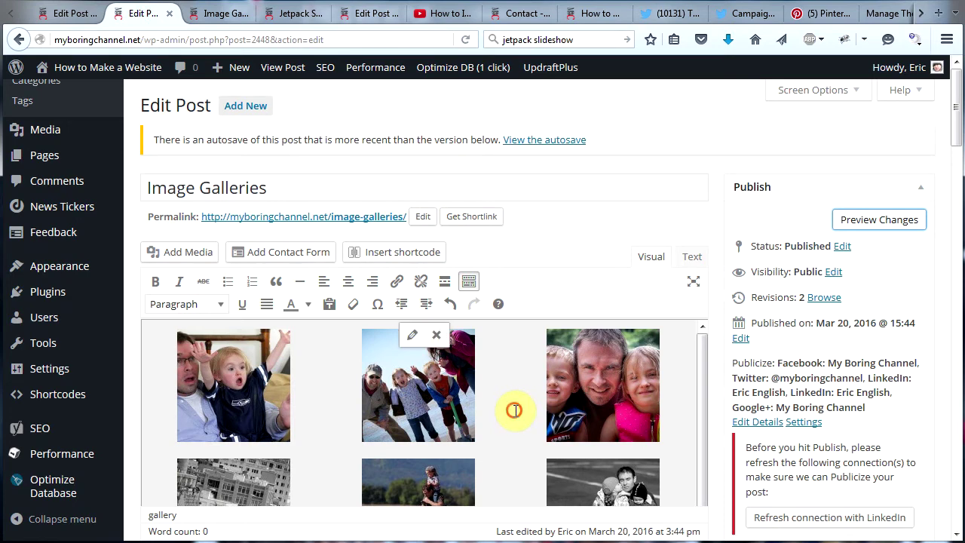
left_click(410, 336)
left_click(886, 498)
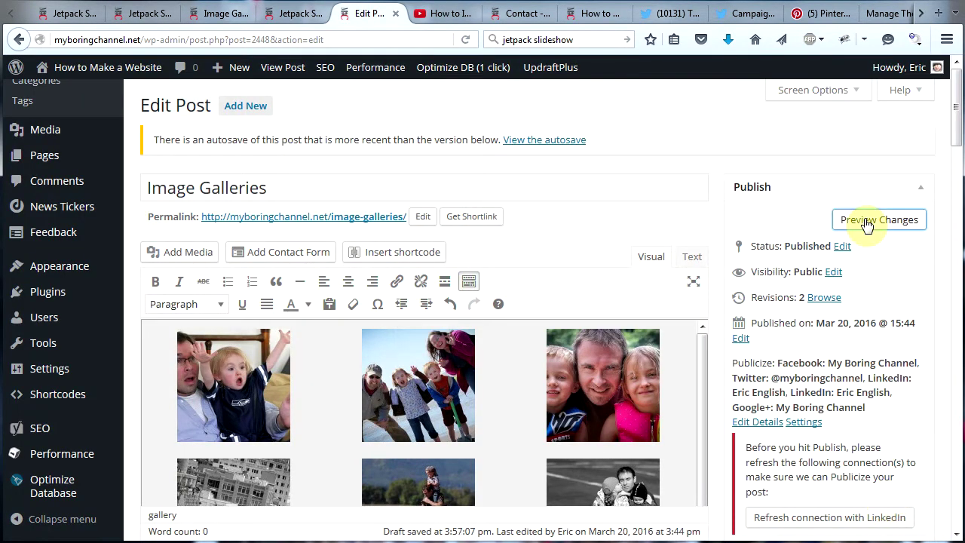
left_click(867, 224)
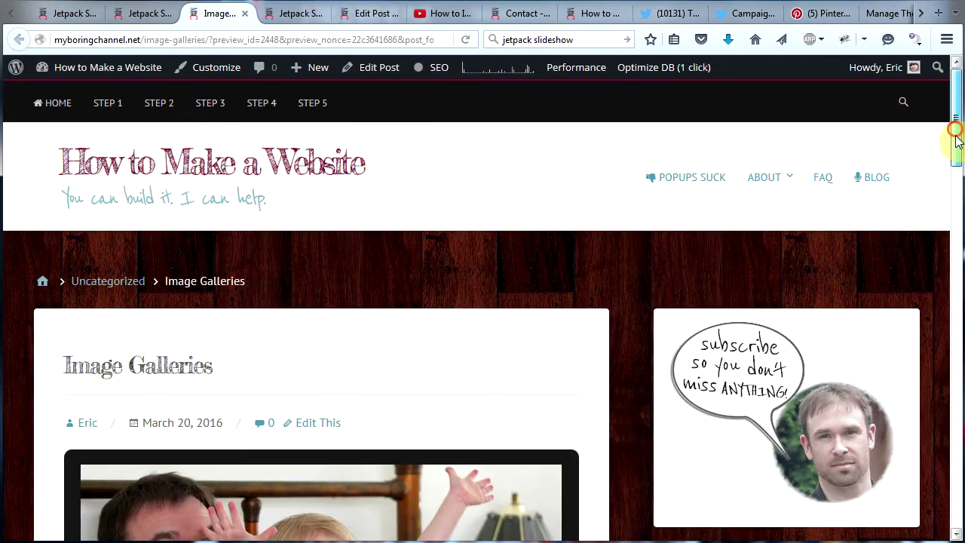
left_click_drag(954, 145, 954, 202)
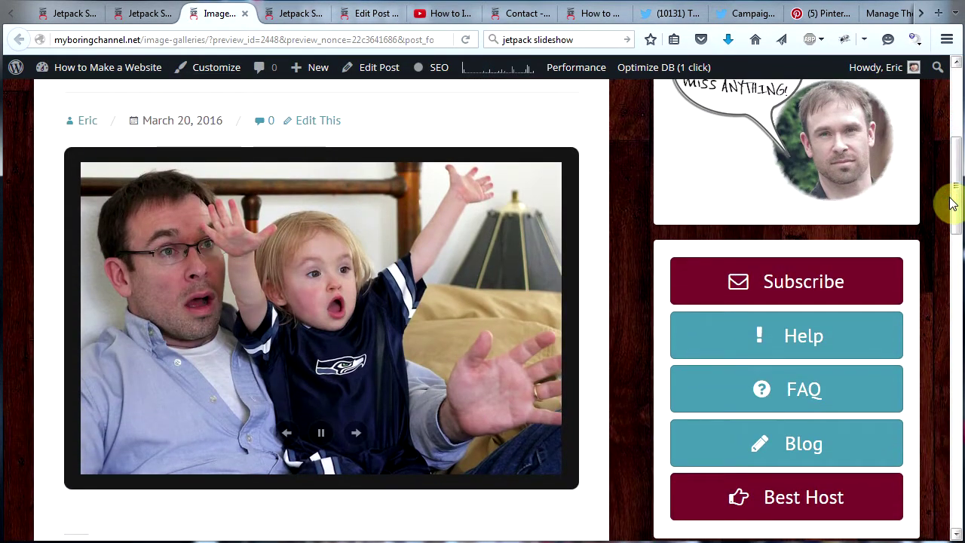